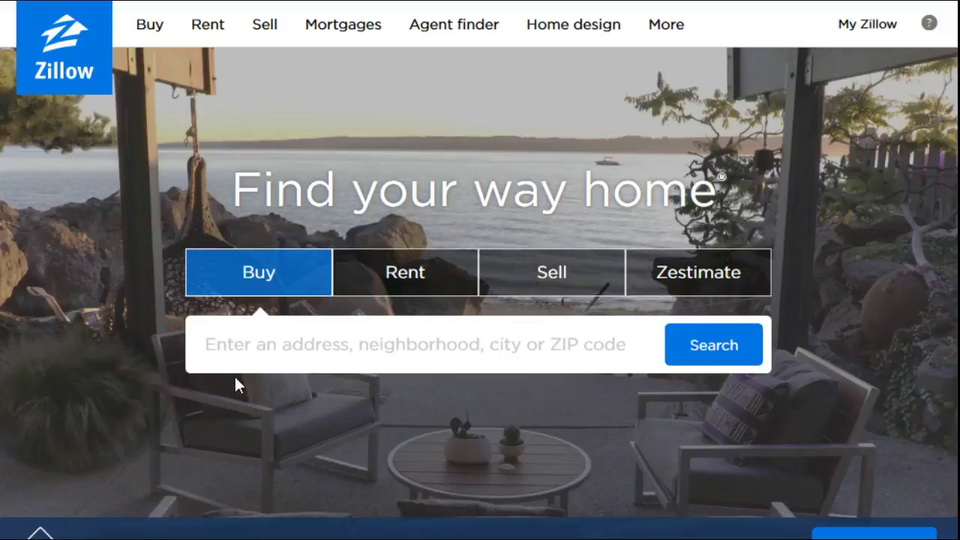
Step: Search for homes in 'las vegas nevada' using the recent search suggestion
left_click(255, 341)
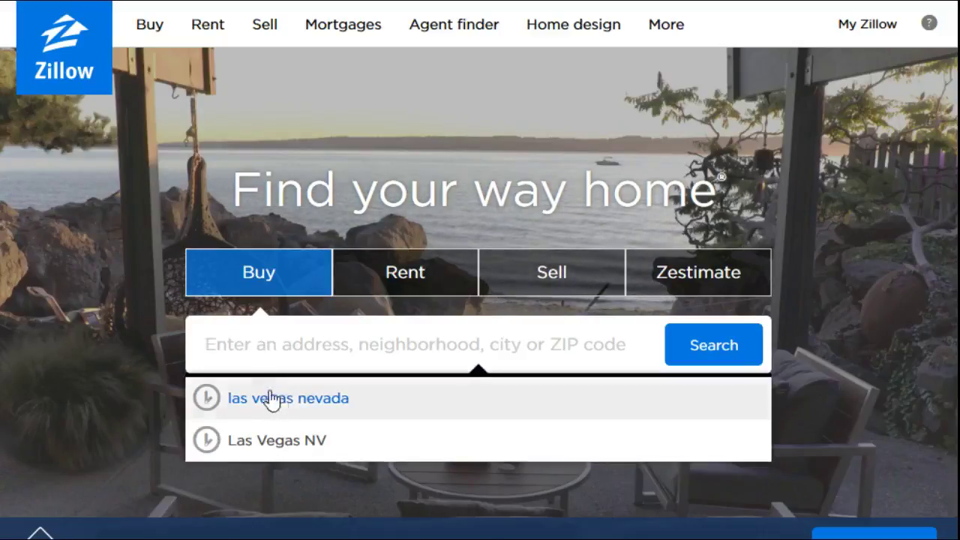
left_click(285, 411)
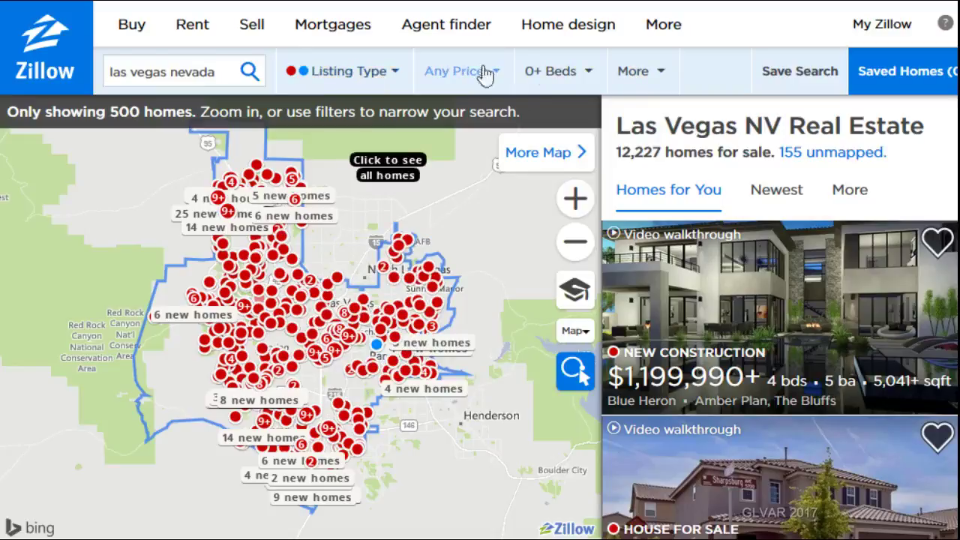
Step: Uncheck Potential Listings in Listing Type so only For Sale homes remain
left_click(340, 72)
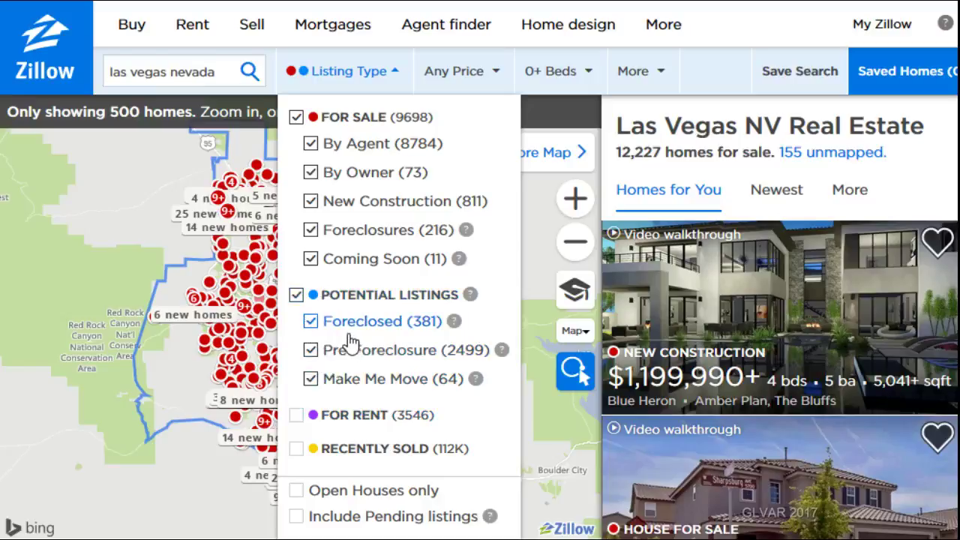
left_click(296, 296)
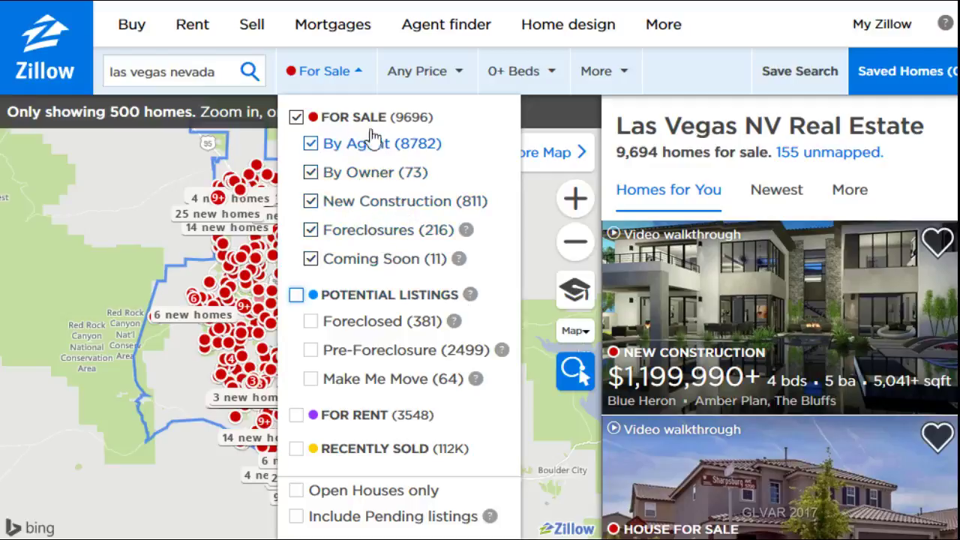
left_click(420, 84)
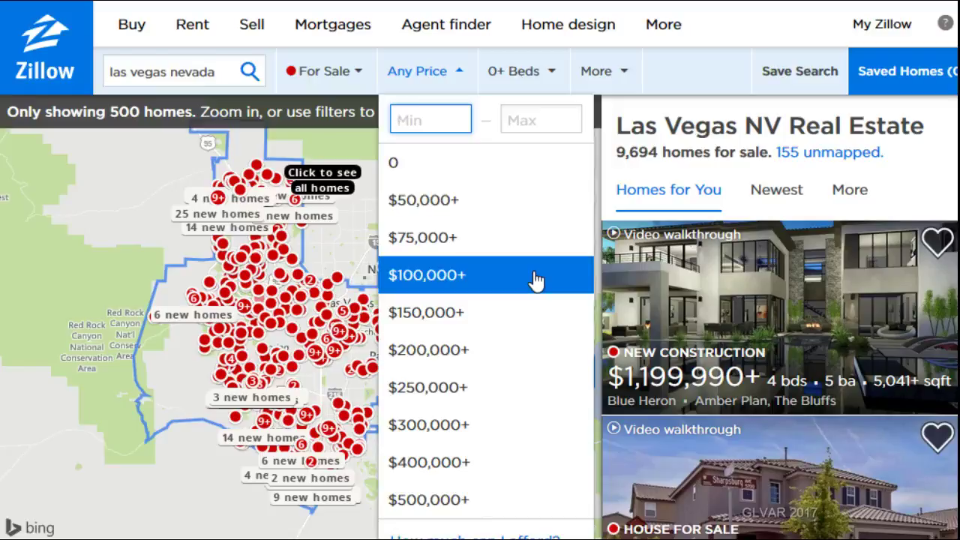
Step: Set the price range to a minimum of 80000 and a maximum of 150000
left_click(527, 122)
type("1500000")
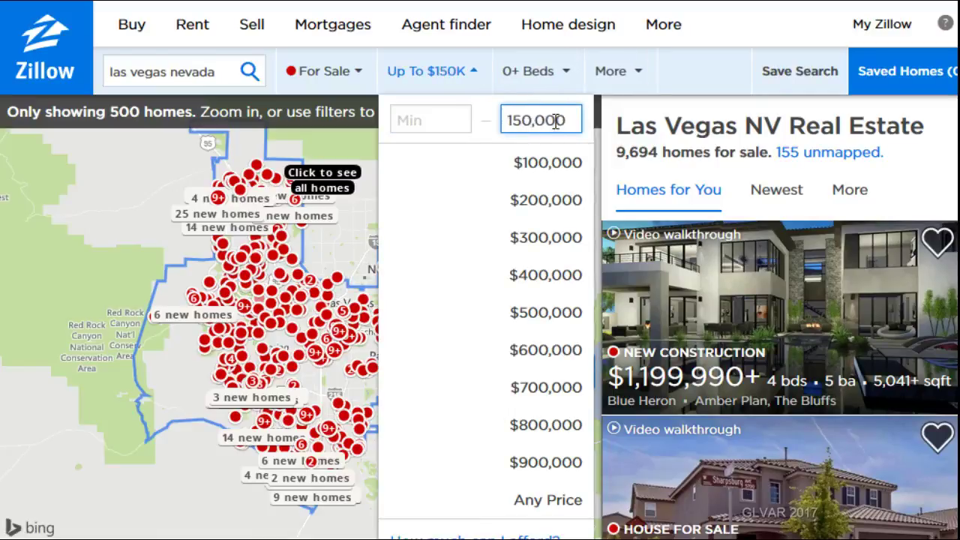
left_click(436, 121)
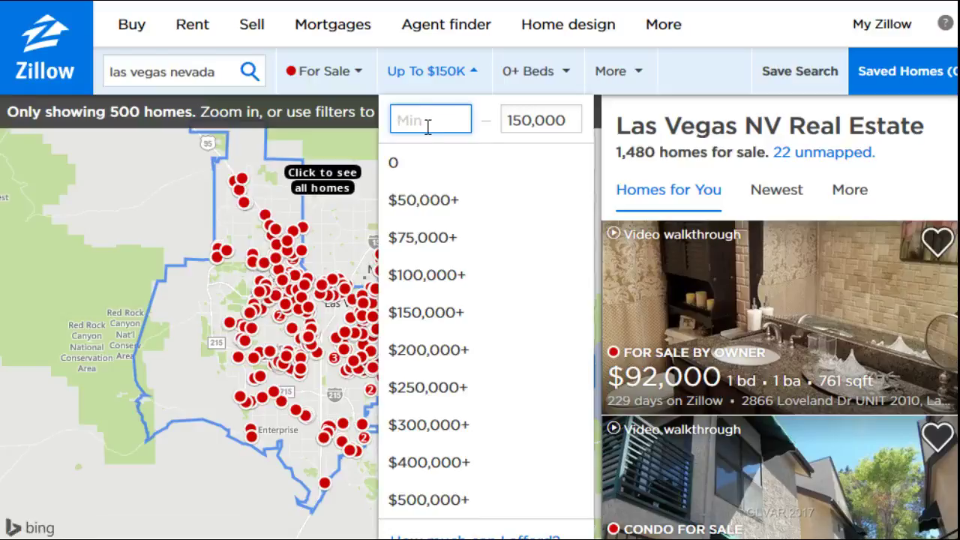
left_click(550, 131)
type("800000")
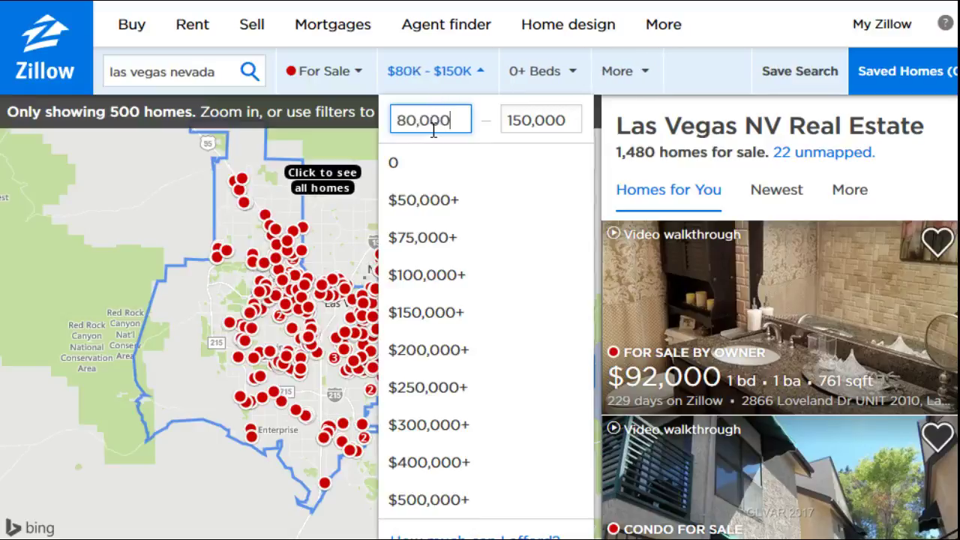
key("Tab")
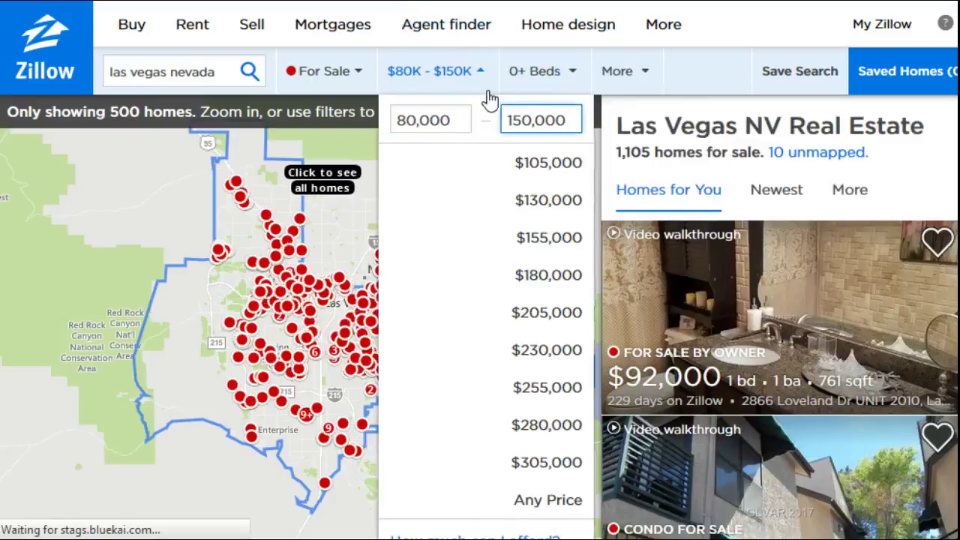
left_click(564, 78)
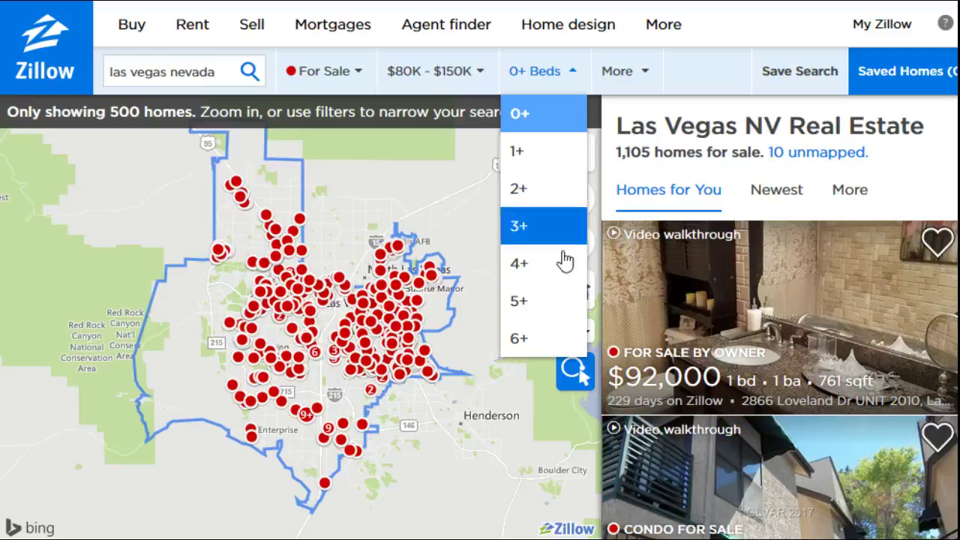
Step: Choose 2+ in the Beds filter
left_click(552, 197)
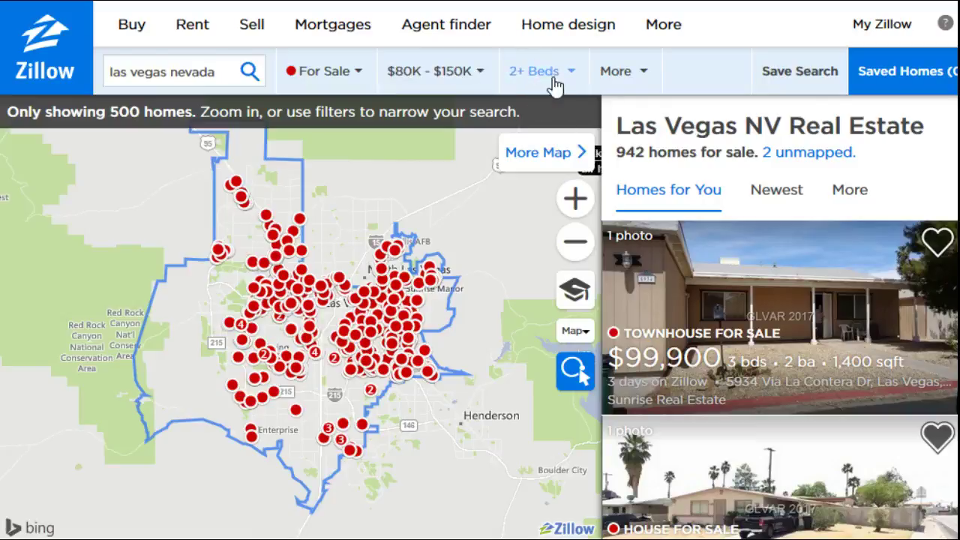
Step: In the More filters, set the minimum bathrooms to 1.5+
left_click(645, 78)
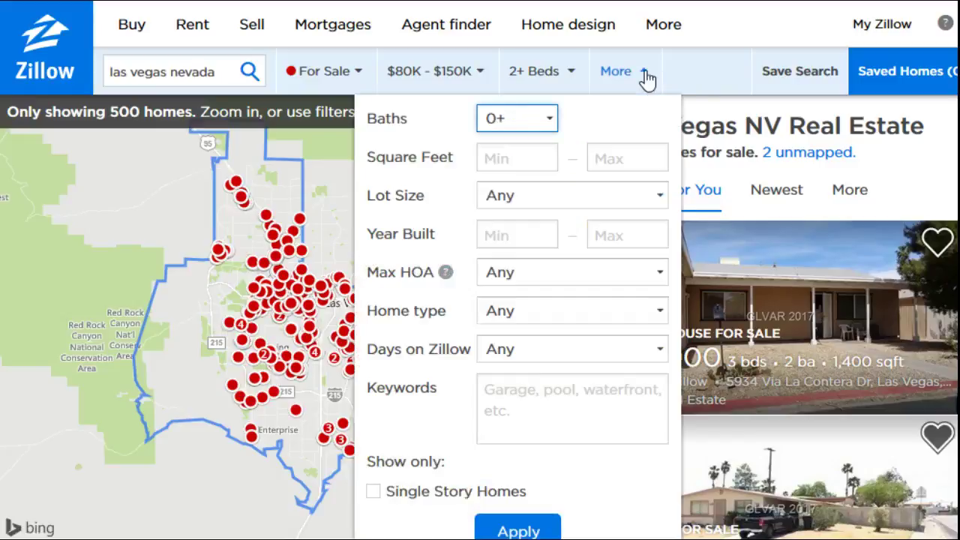
left_click(523, 126)
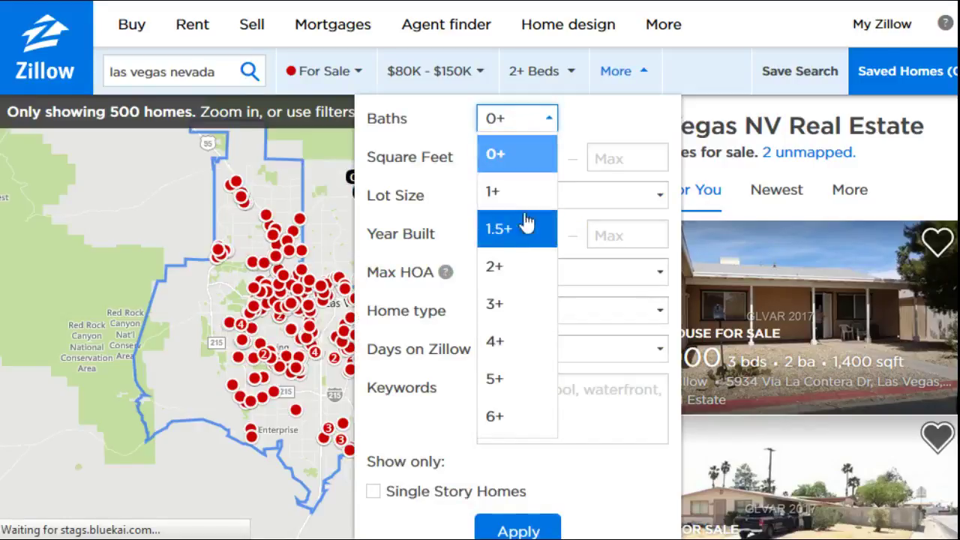
left_click(527, 227)
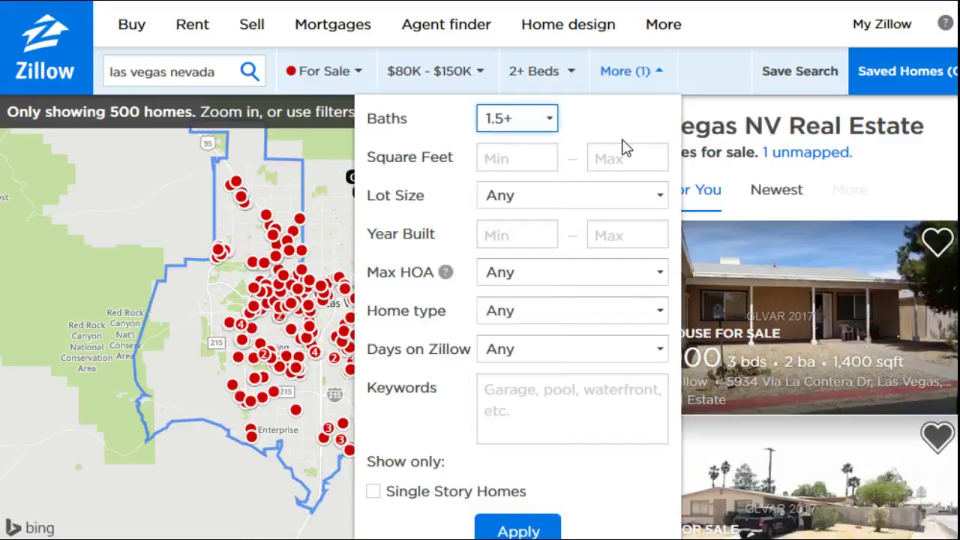
left_click(517, 154)
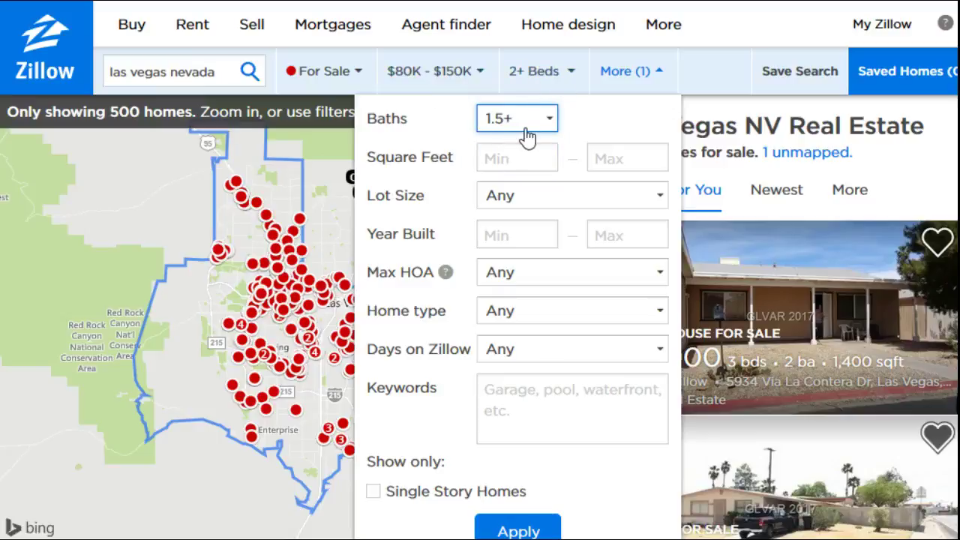
left_click(548, 206)
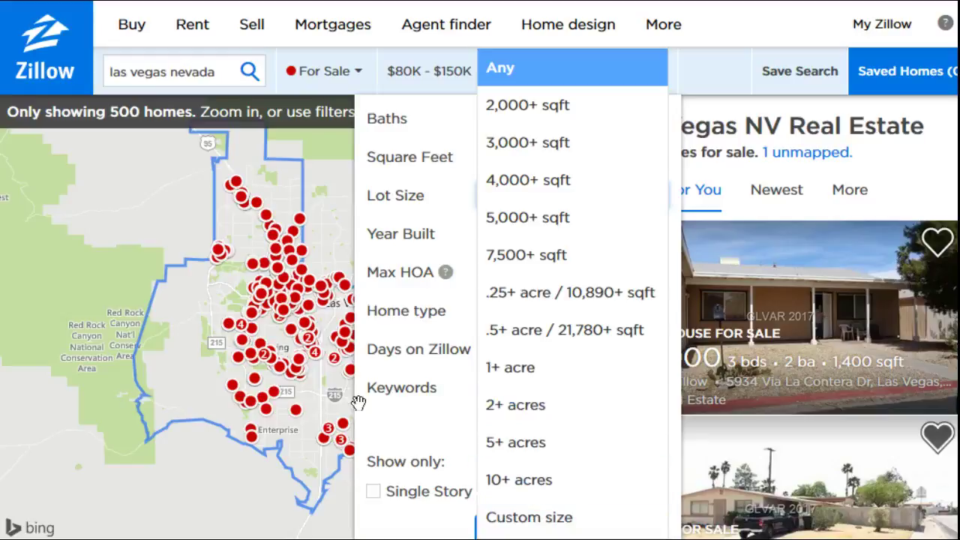
left_click(435, 415)
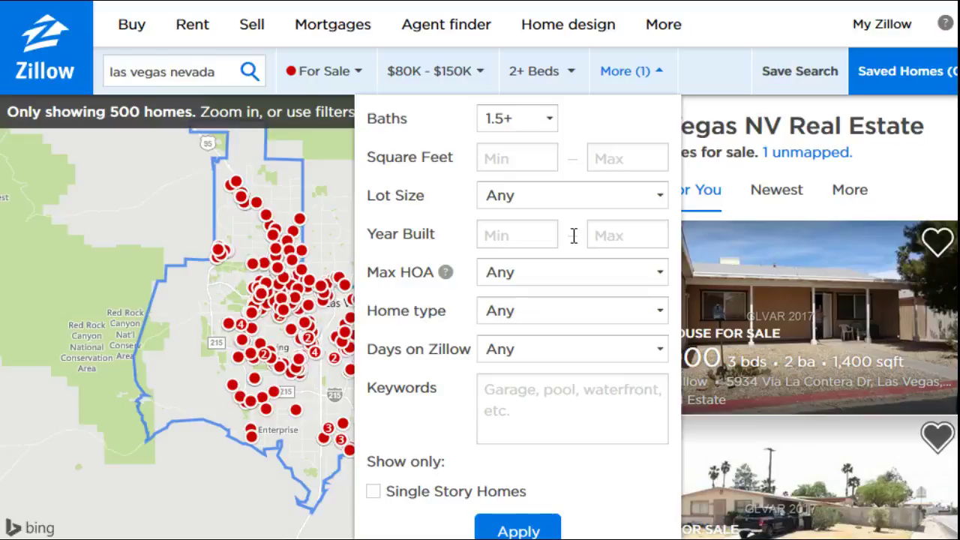
Step: Enter 1990 as the minimum Year Built, correcting the mistyped digits
left_click(515, 231)
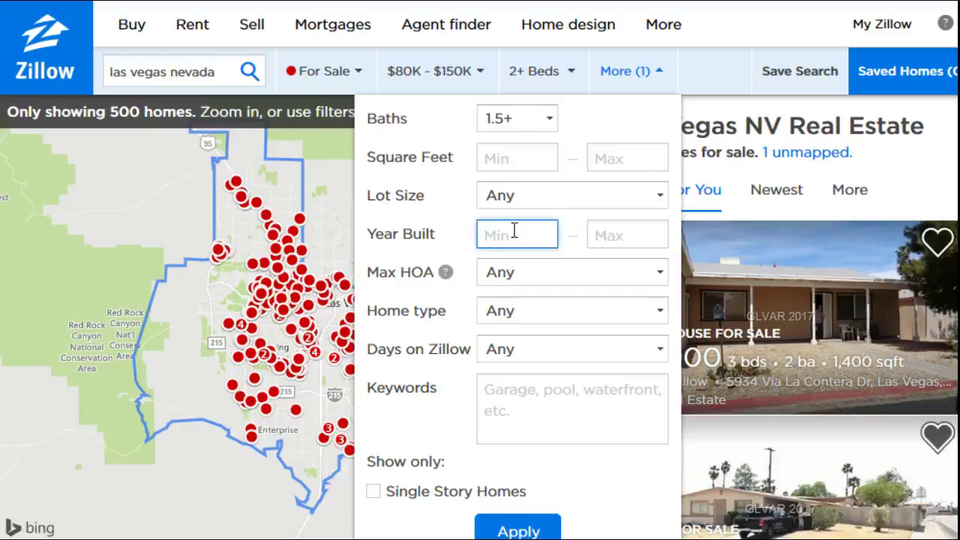
type("2000")
key("BackSpace")
key("BackSpace")
key("BackSpace")
key("BackSpace")
type("1999")
key("BackSpace")
type("0")
left_click(610, 232)
Step: Keep the Max HOA filter at Any, with no HOA limit
left_click(561, 279)
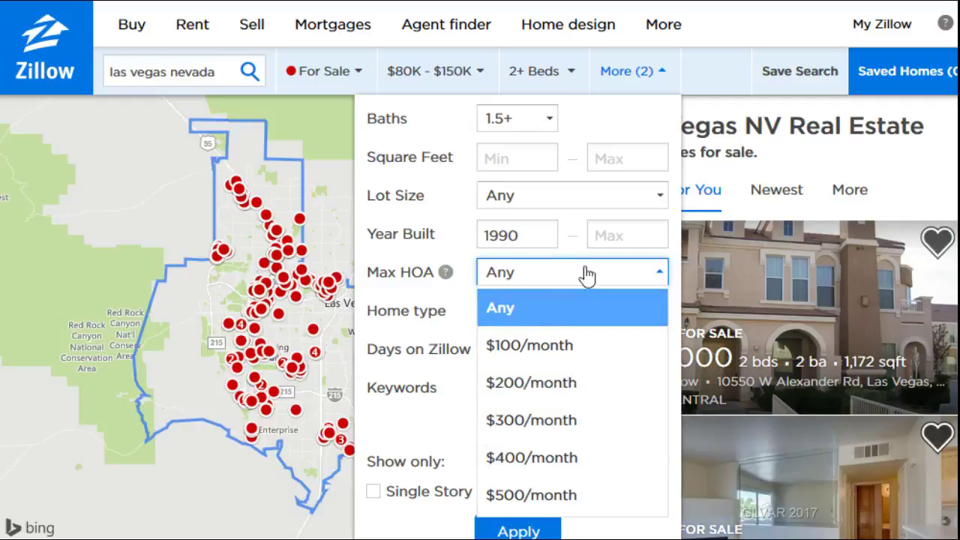
left_click(504, 309)
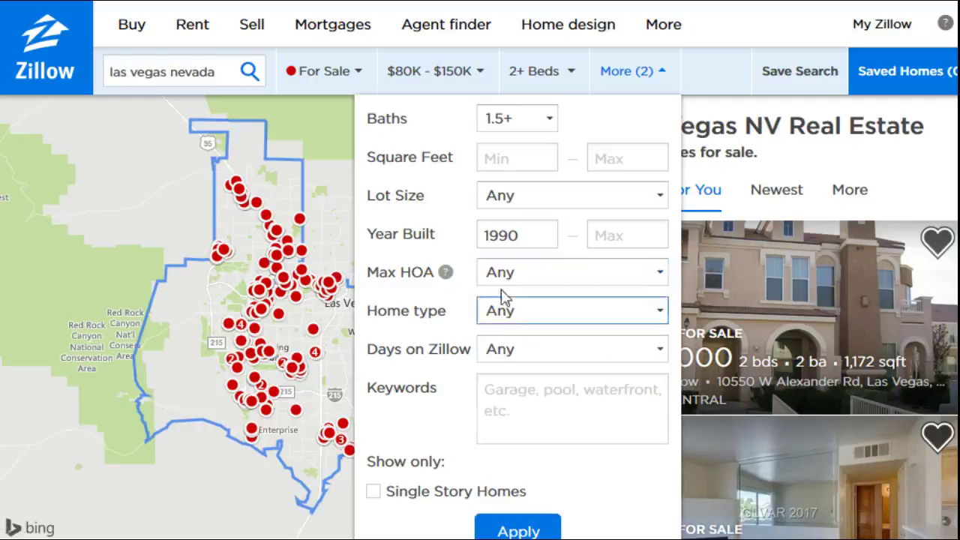
left_click(495, 409)
left_click(428, 327)
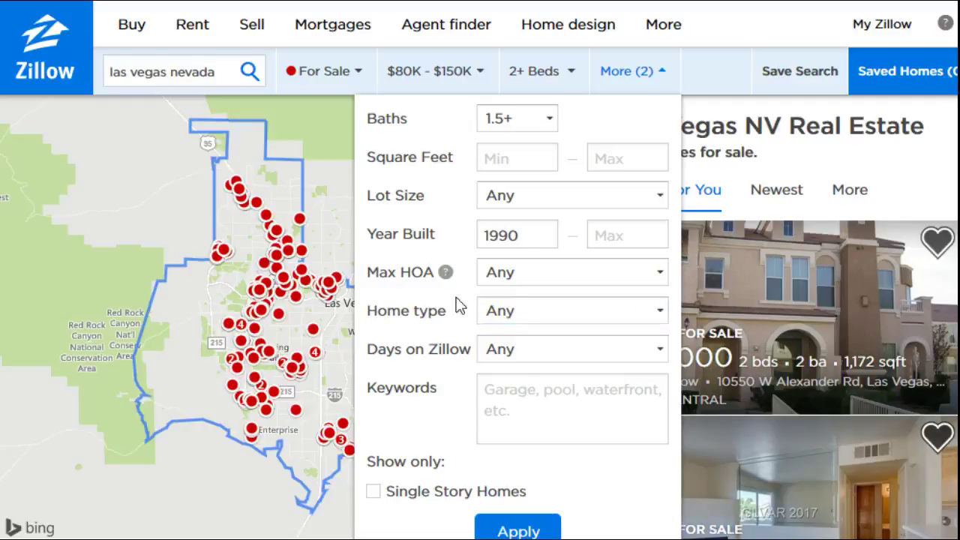
Step: Exclude Lots/Land and Manufactured from the home types
left_click(502, 311)
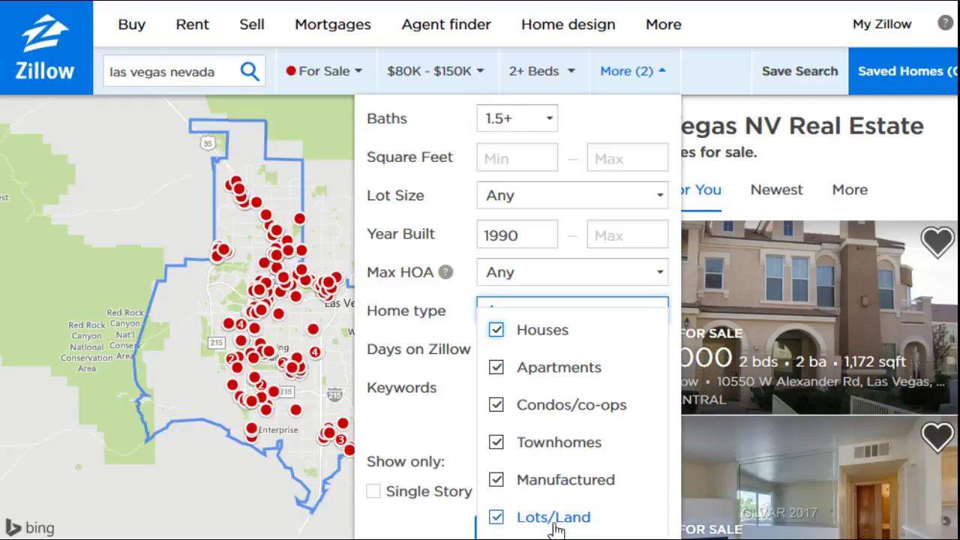
left_click(513, 522)
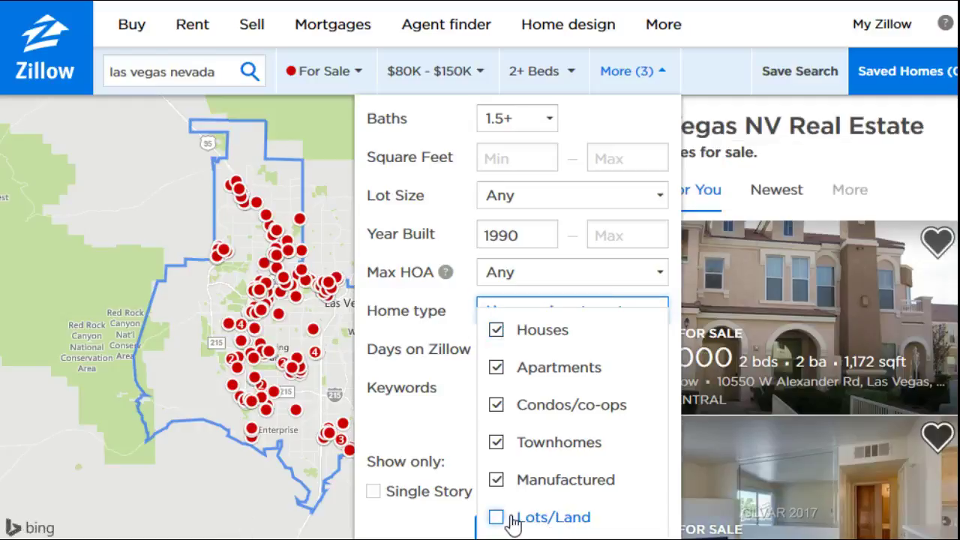
left_click(551, 486)
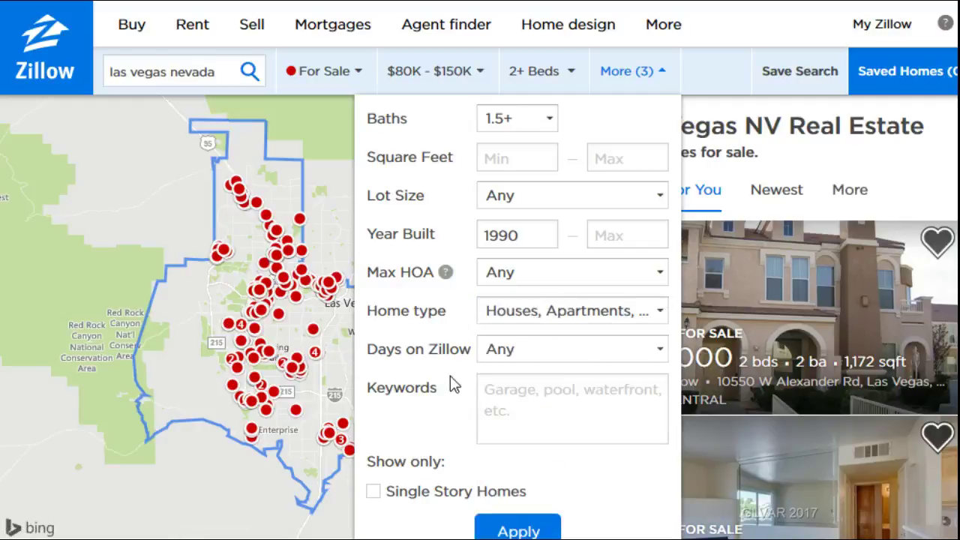
left_click(486, 351)
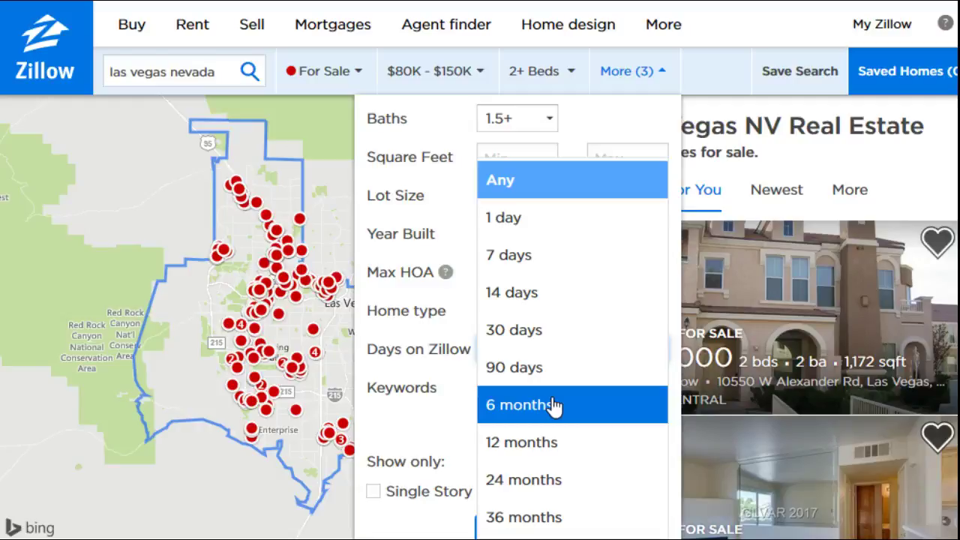
left_click(398, 429)
left_click(620, 393)
left_click(441, 387)
left_click(559, 408)
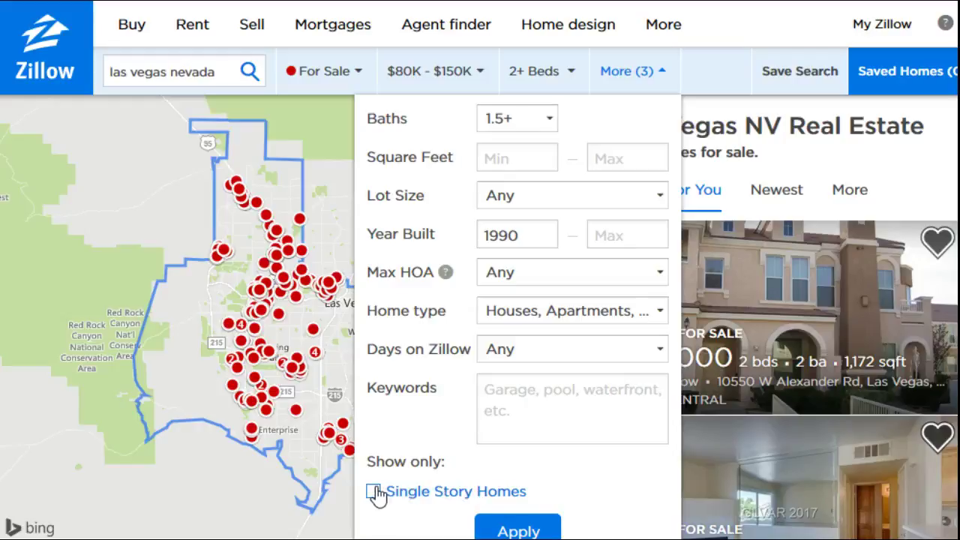
Step: Apply the More filters, bringing the Las Vegas results to 394 homes for sale
left_click(521, 531)
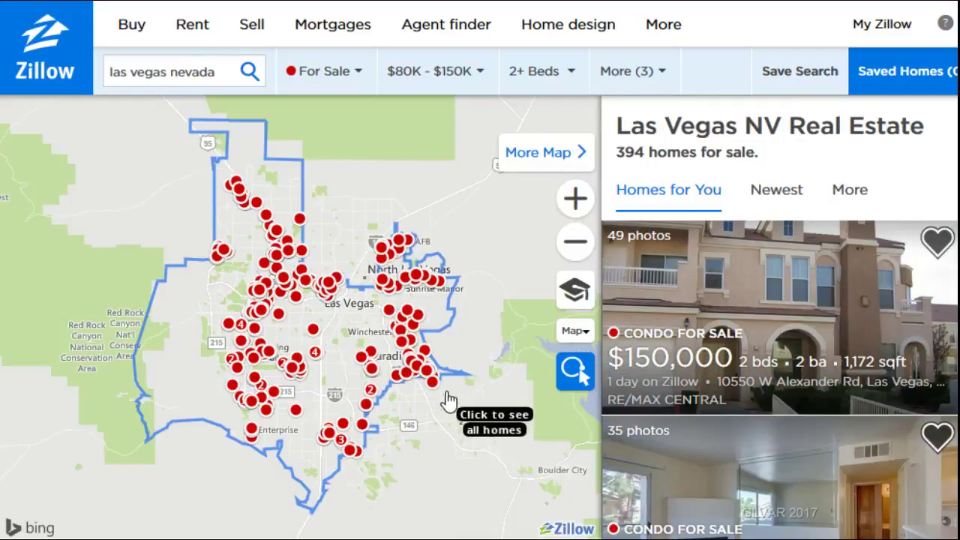
mouse_move(443, 398)
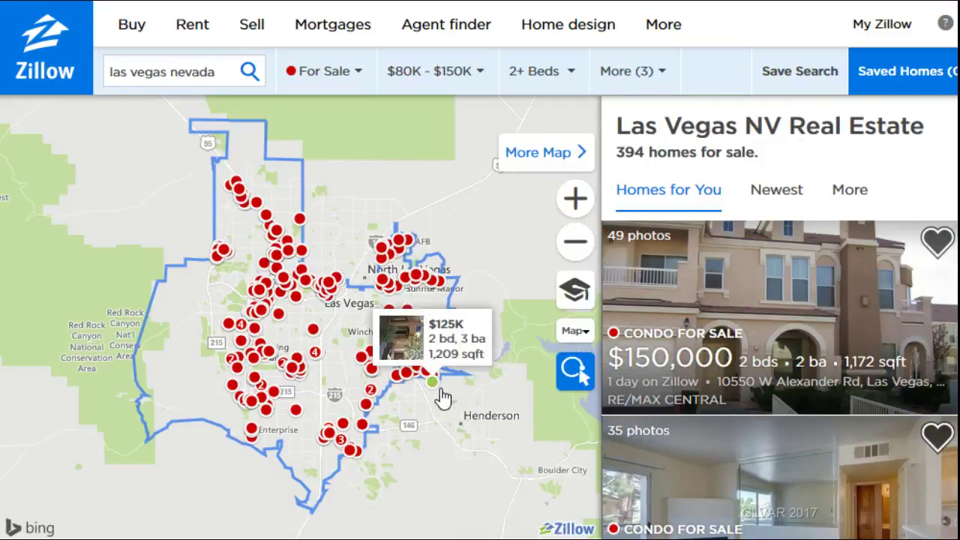